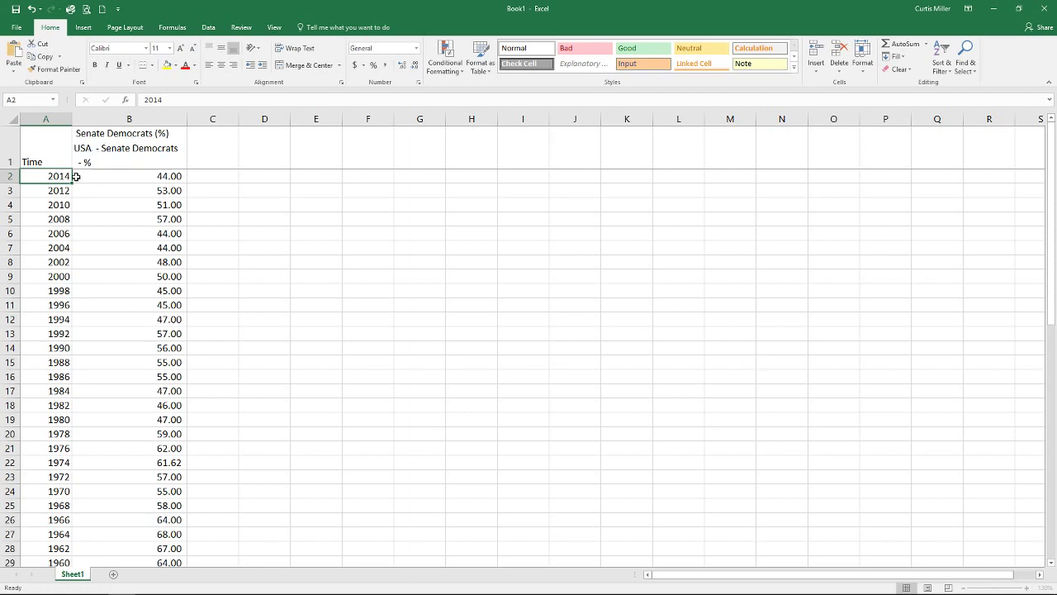
Start a Descriptive Statistics analysis using the Senate Democrats column with its header, B1:B59, as the input range.
scroll(94, 190, down, 6)
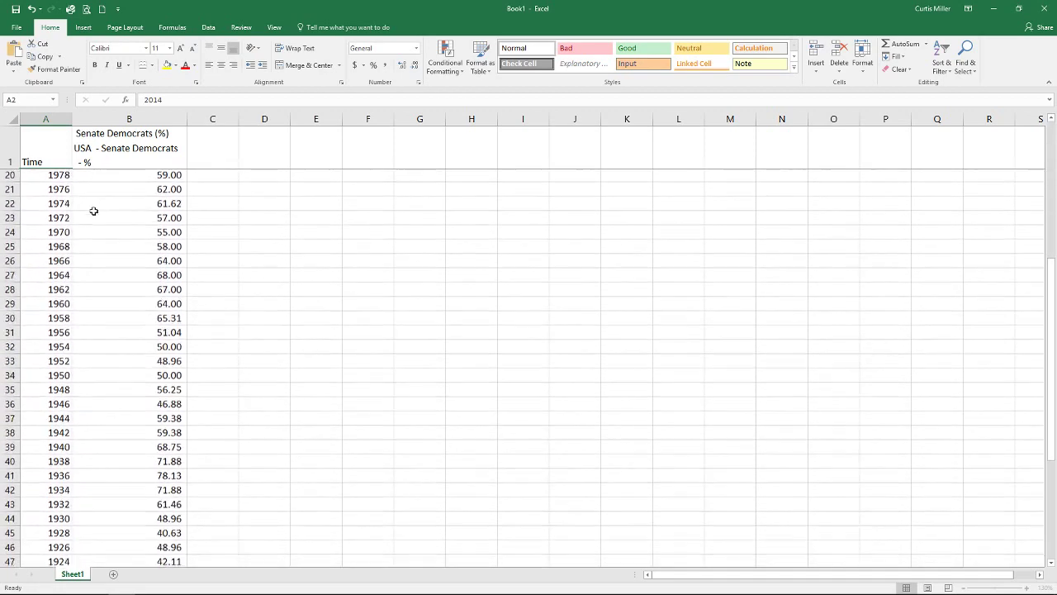
scroll(94, 223, down, 5)
scroll(139, 346, up, 11)
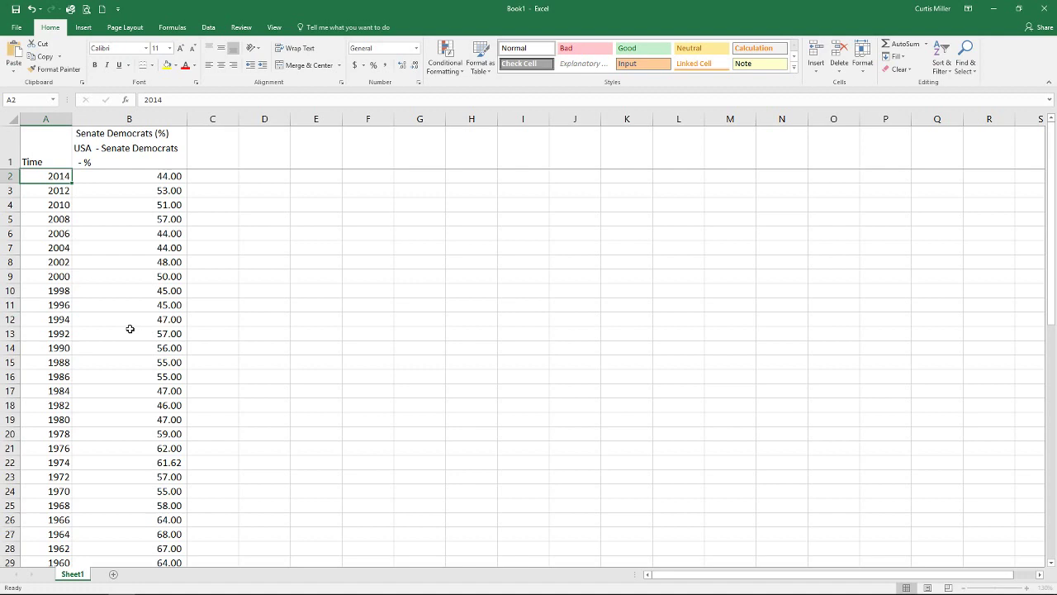
click(261, 174)
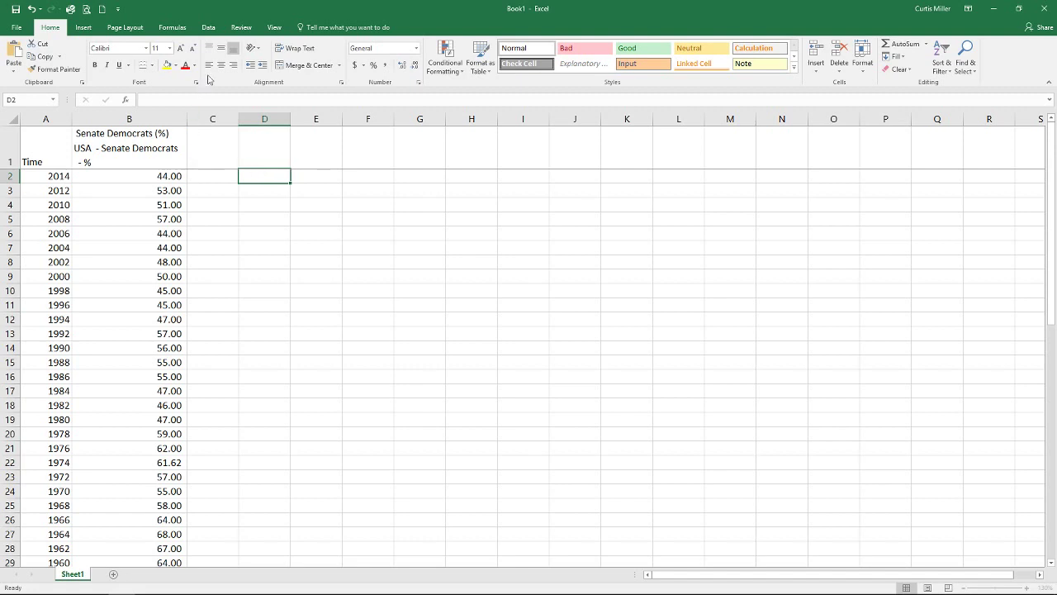
click(206, 28)
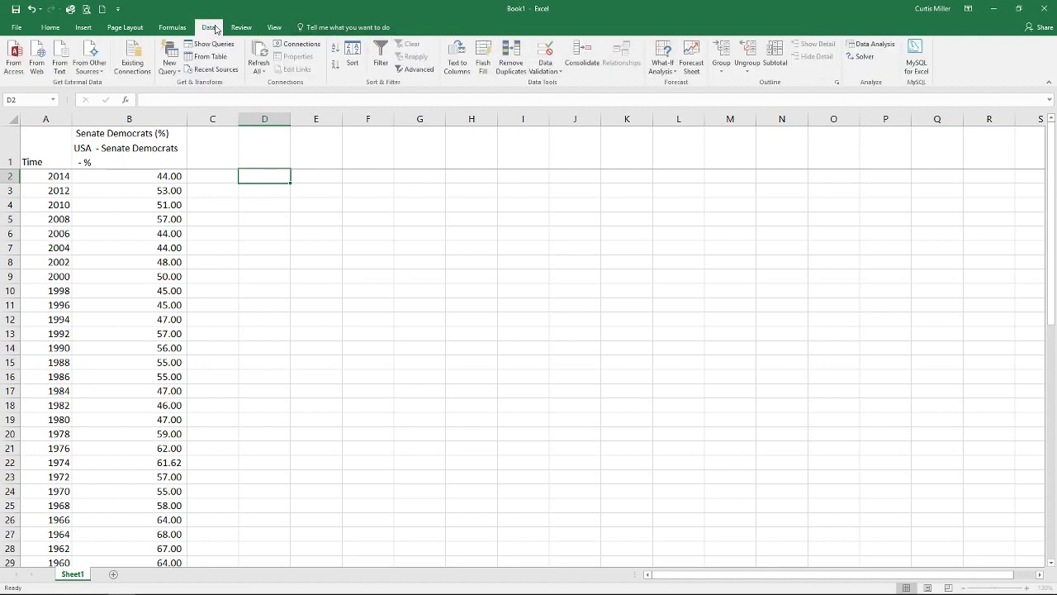
click(877, 50)
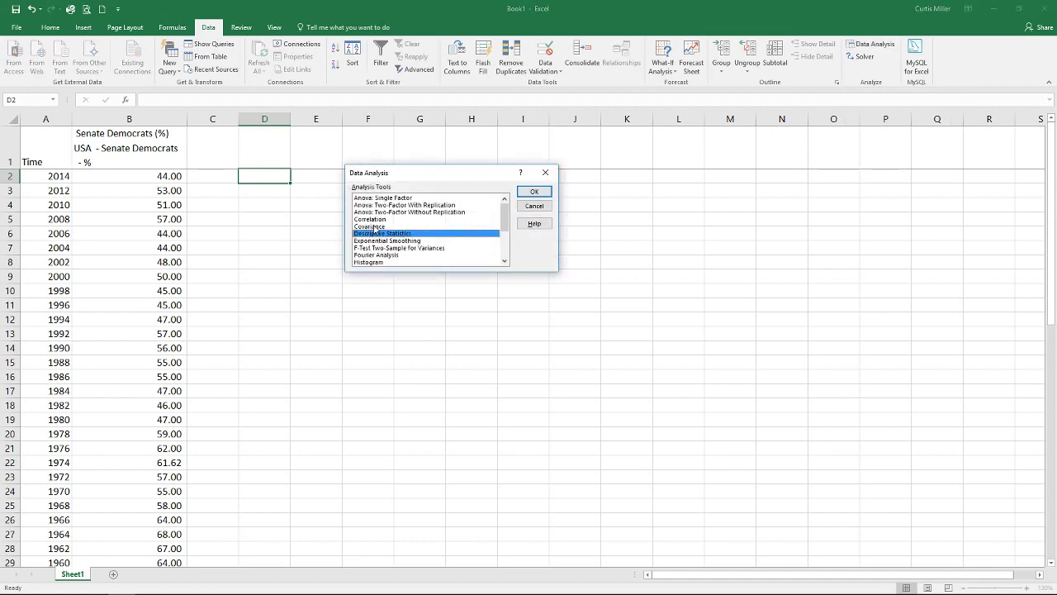
mouse_move(508, 215)
mouse_down()
mouse_move(508, 246)
mouse_move(508, 213)
mouse_up()
click(533, 192)
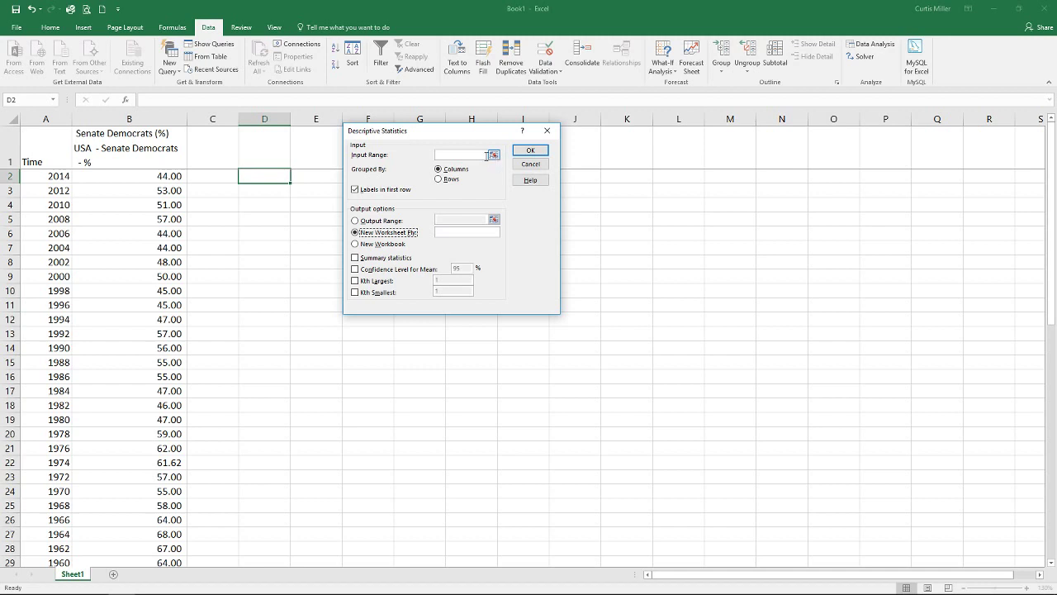
click(494, 155)
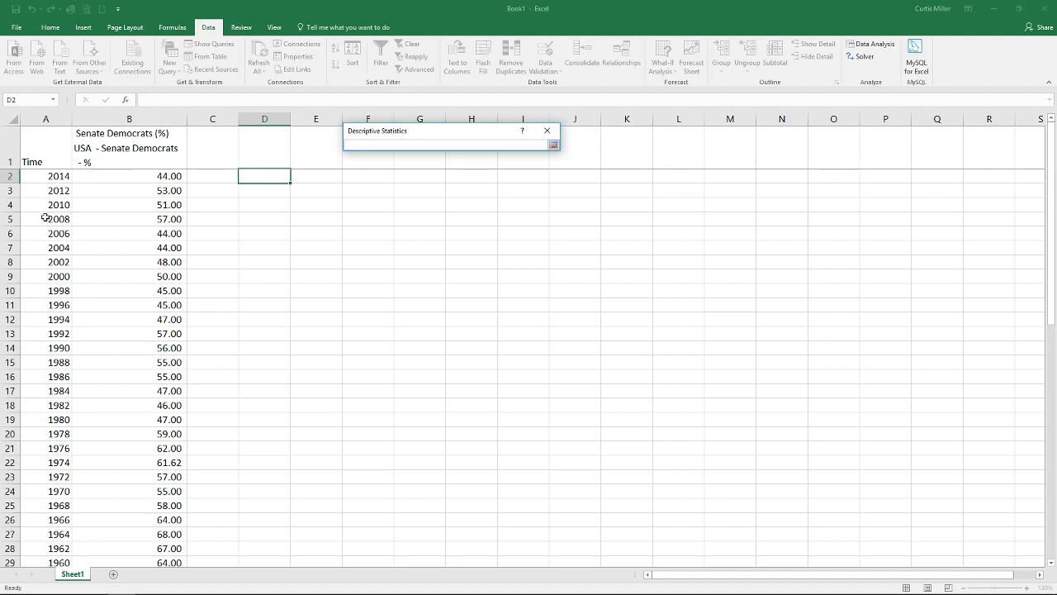
click(128, 148)
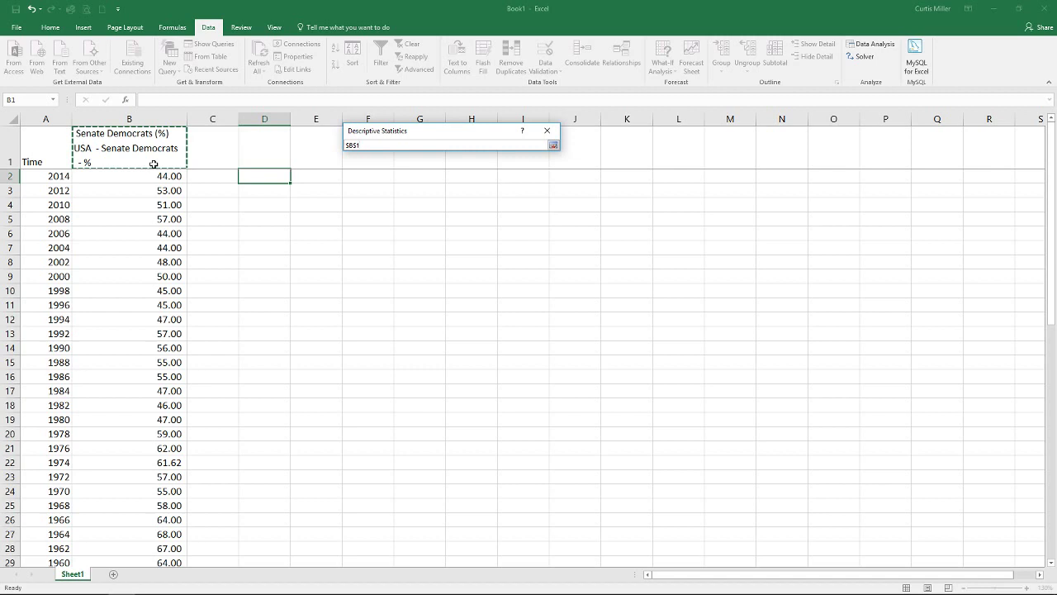
key(ctrl+shift+Down)
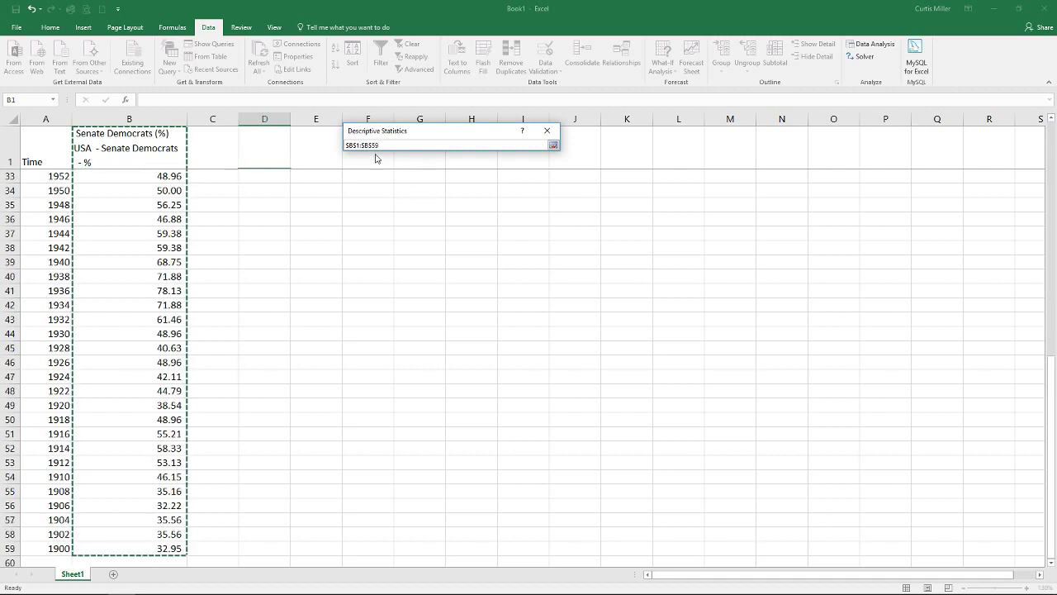
click(553, 148)
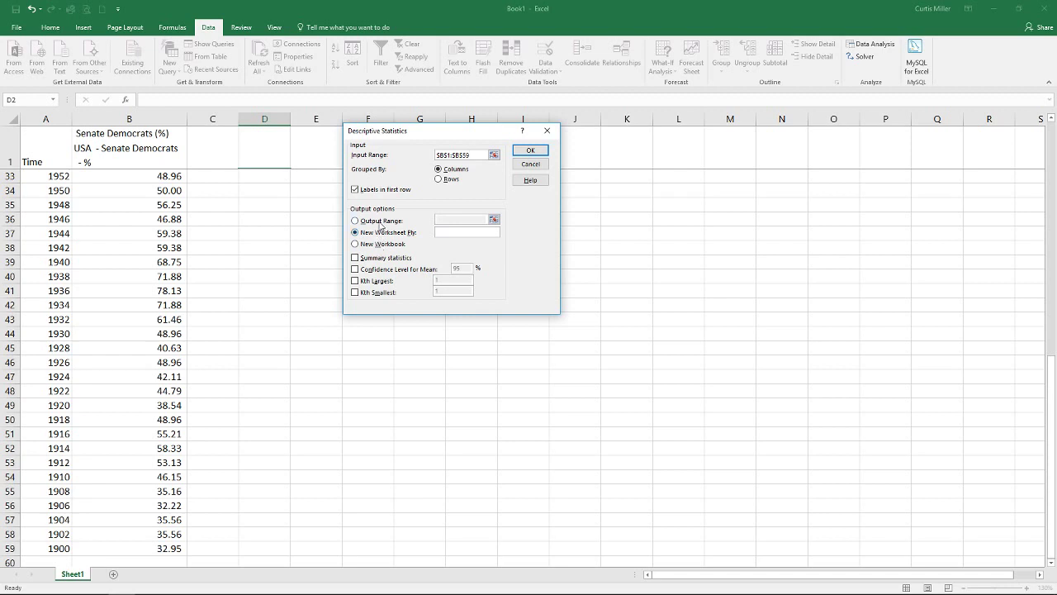
Run the analysis with output range D1, including summary statistics and the 95% confidence level for the mean.
click(380, 222)
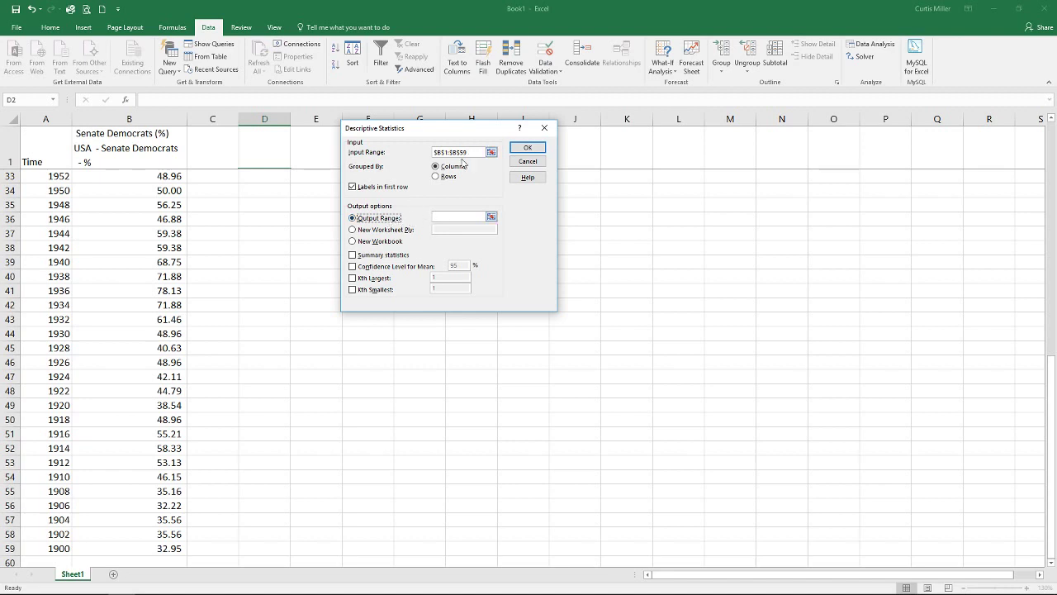
click(457, 217)
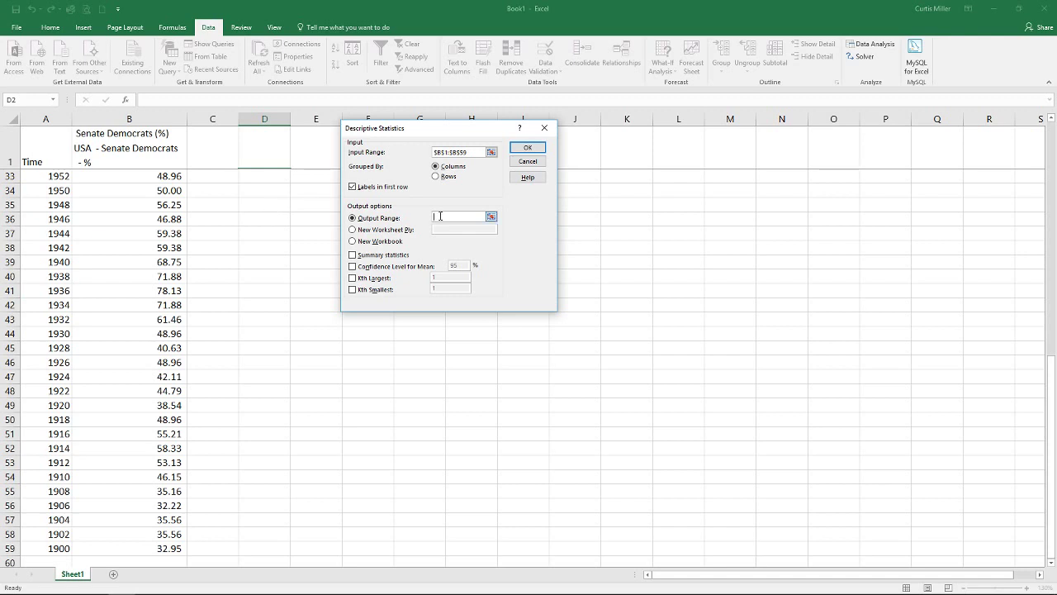
click(271, 140)
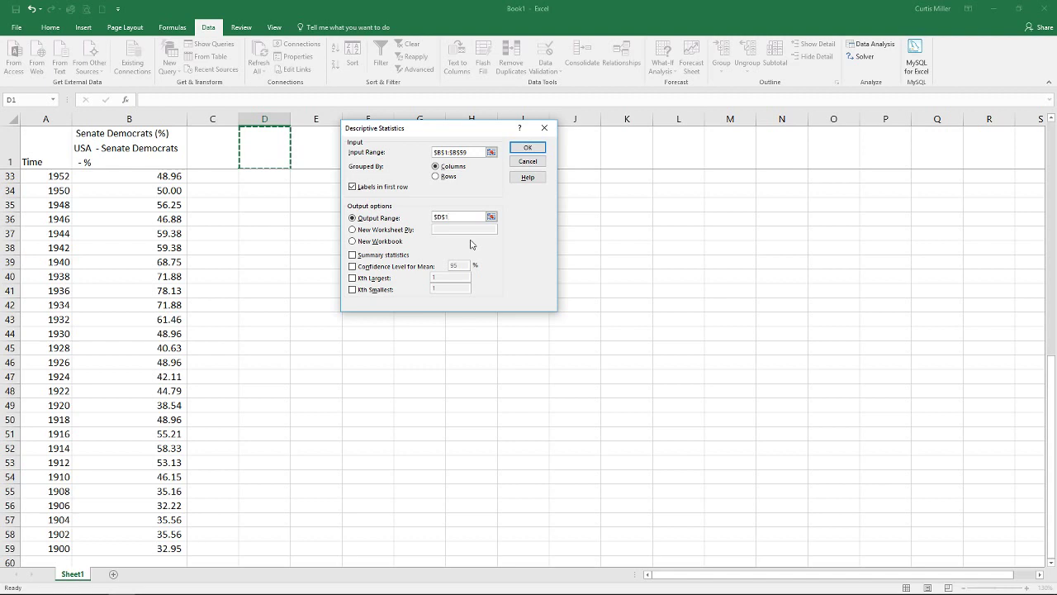
click(353, 255)
click(353, 266)
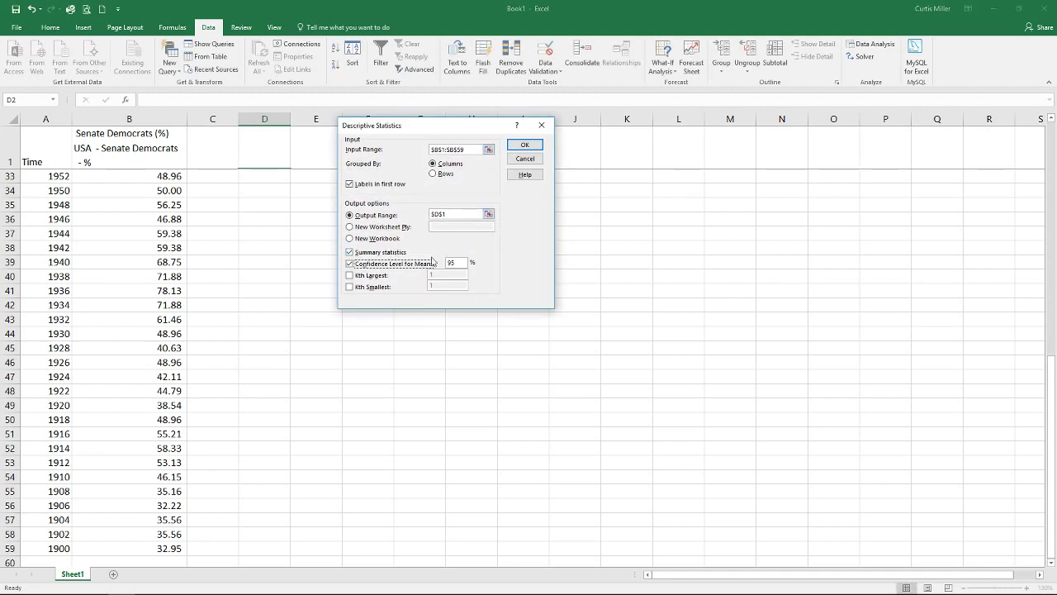
click(537, 147)
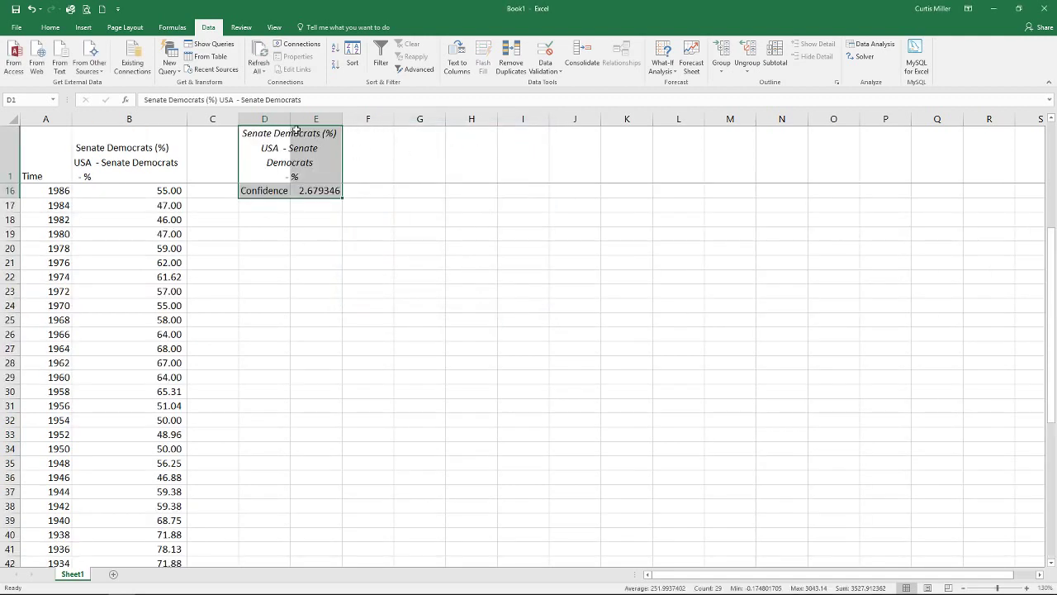
Widen column D until the statistic labels of the summary table fit completely.
scroll(298, 132, up, 5)
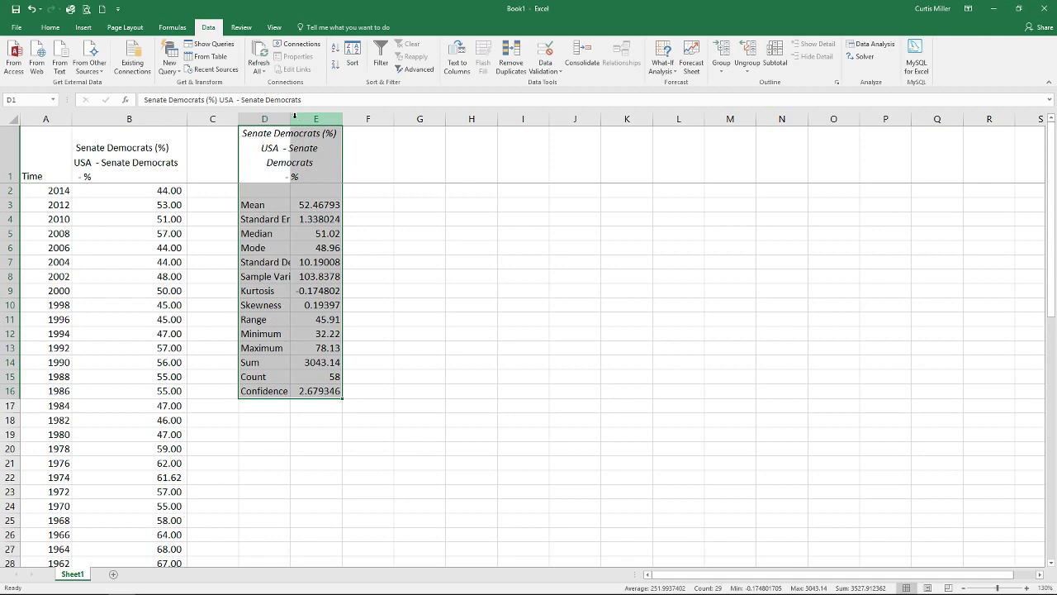
drag(290, 119, 350, 119)
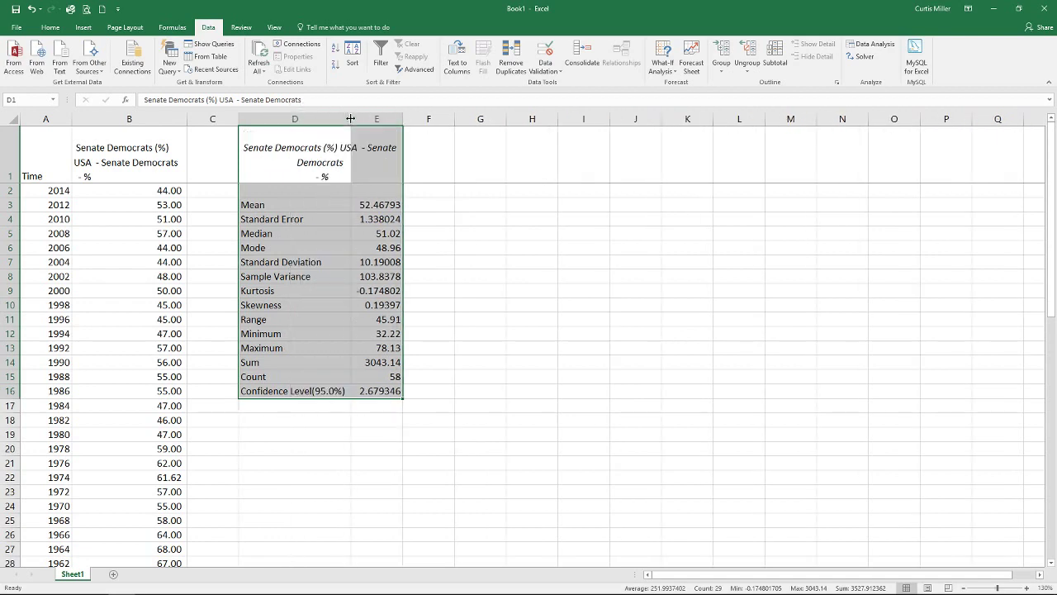
click(420, 161)
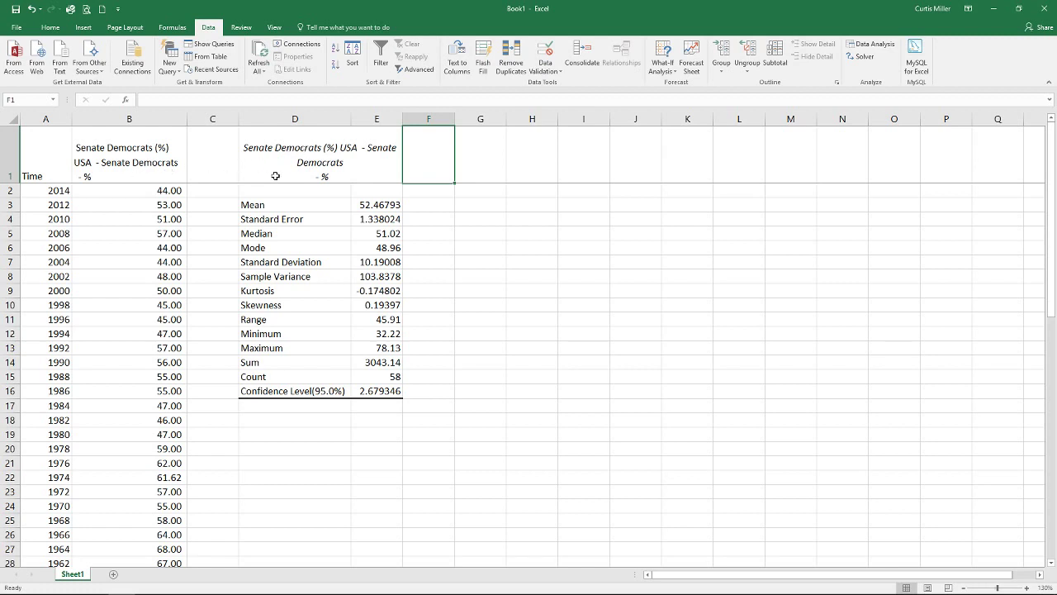
Inspect the summary table's heading across D1:E1 and the full stored values of the Mean and Standard Error.
drag(317, 156, 376, 159)
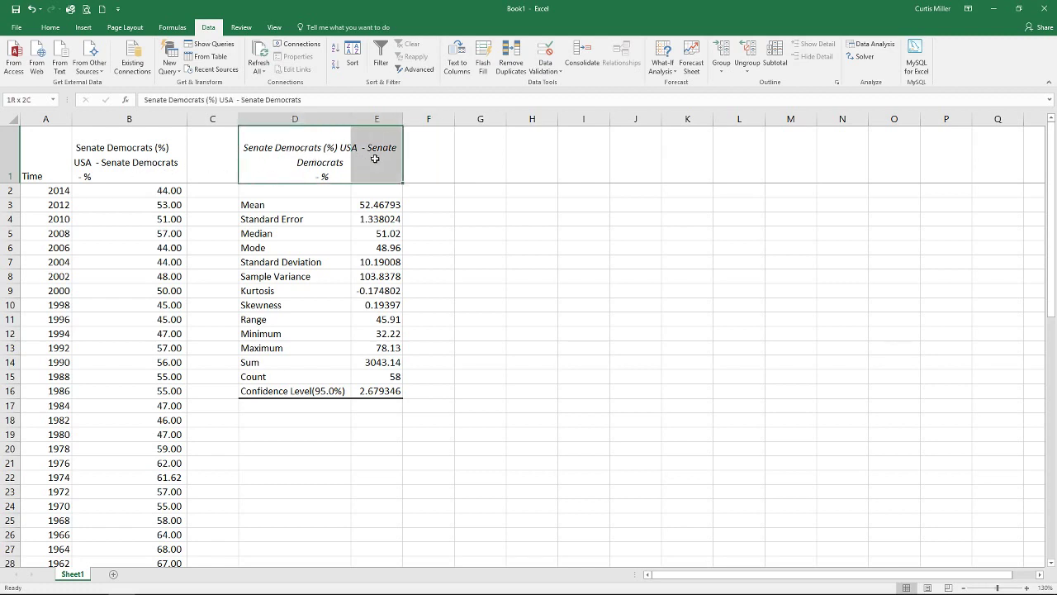
click(422, 163)
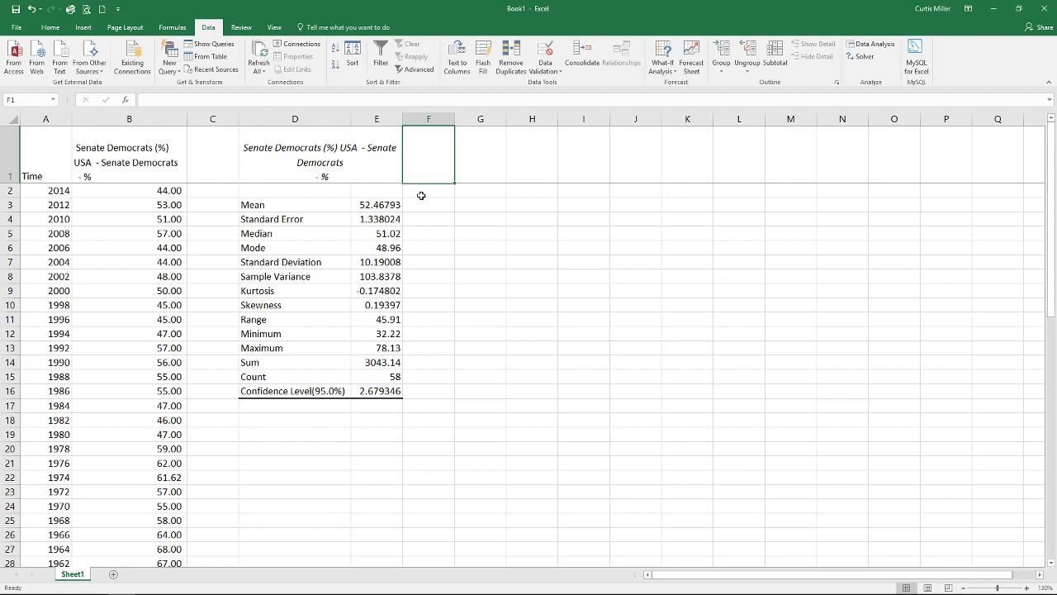
click(370, 207)
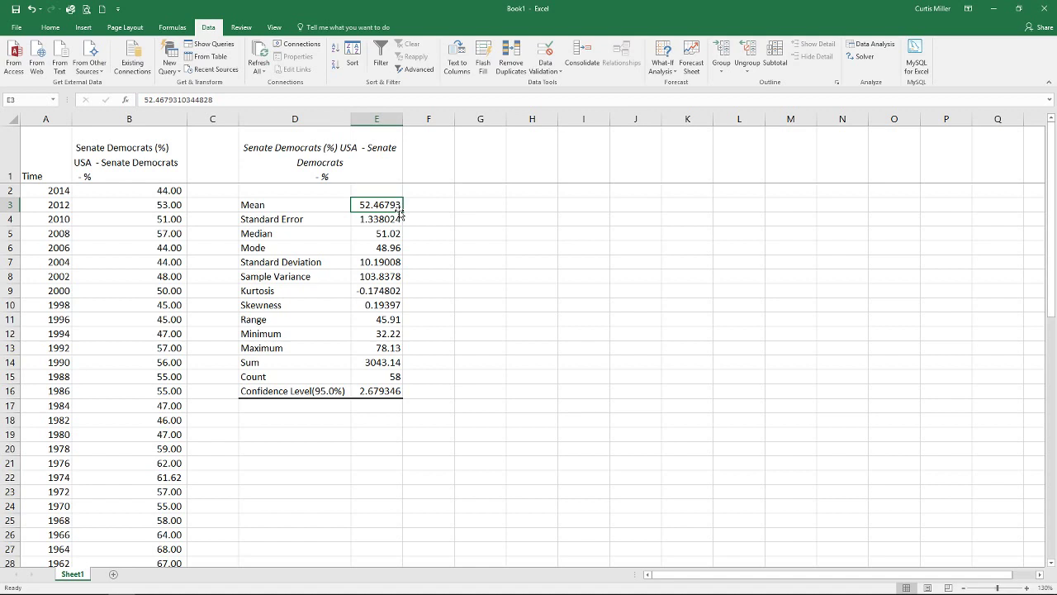
click(400, 216)
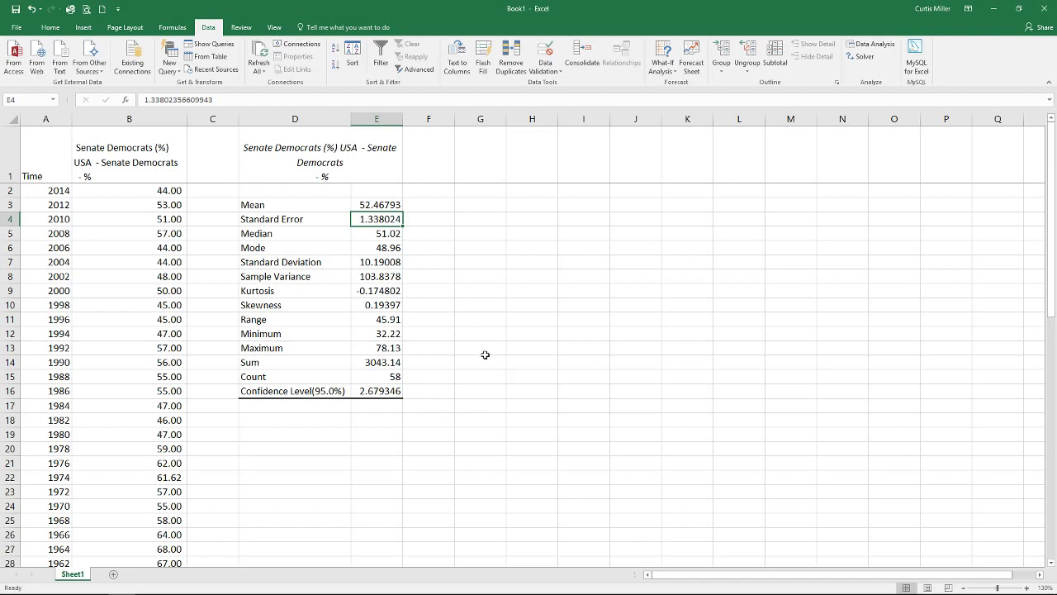
click(376, 207)
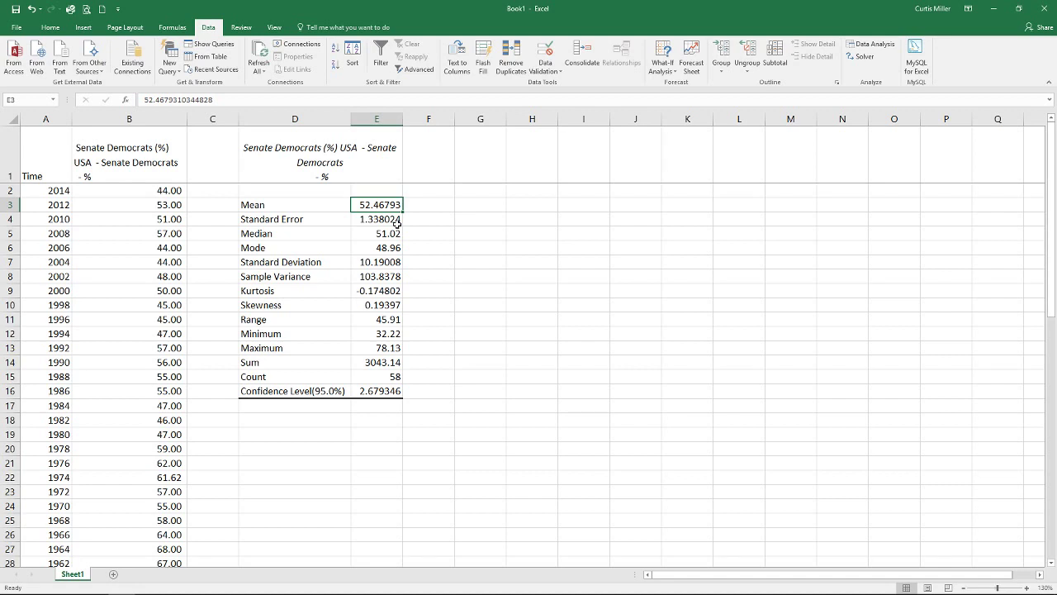
click(235, 97)
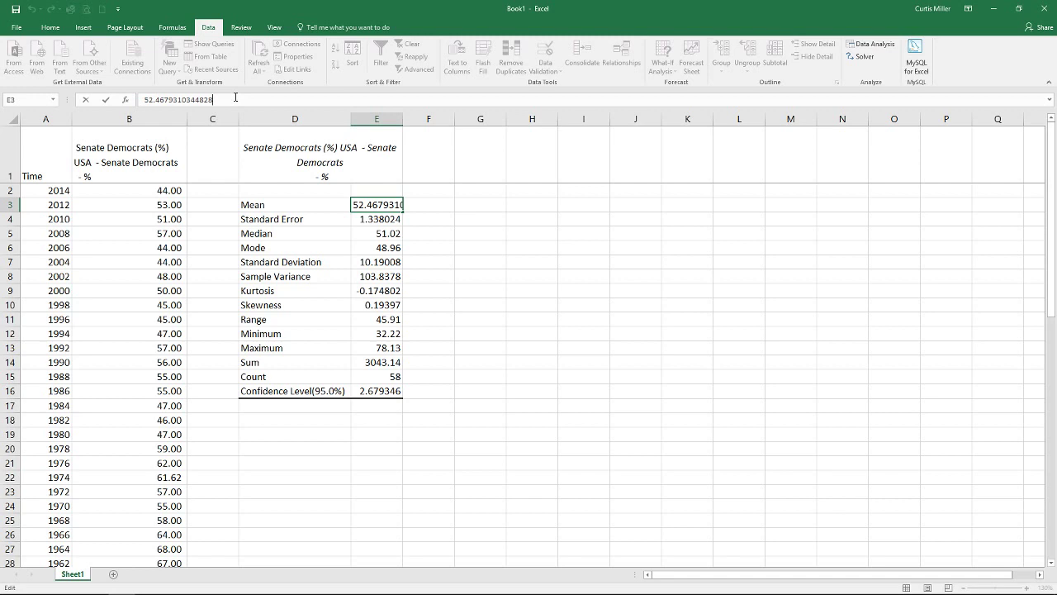
click(459, 244)
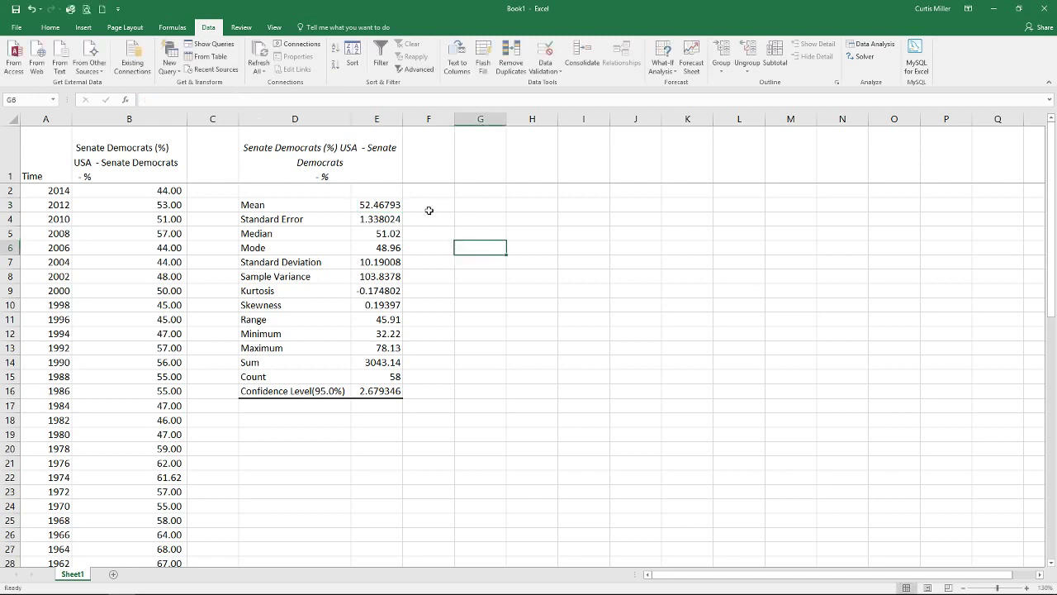
Narrow column E of the summary table, check the Mean's stored value, and widen the column back.
drag(399, 121, 385, 117)
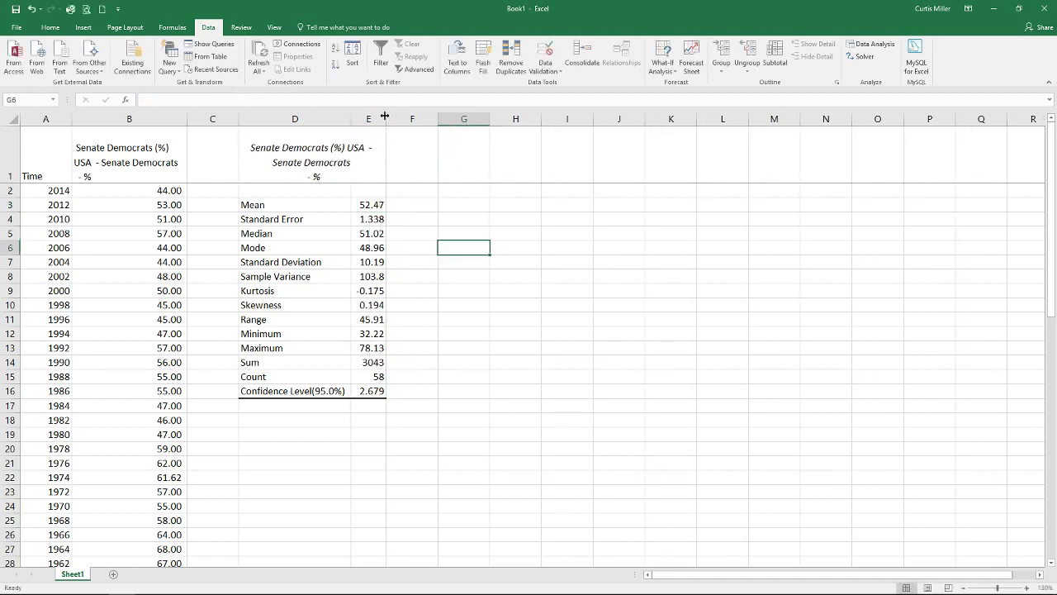
click(376, 205)
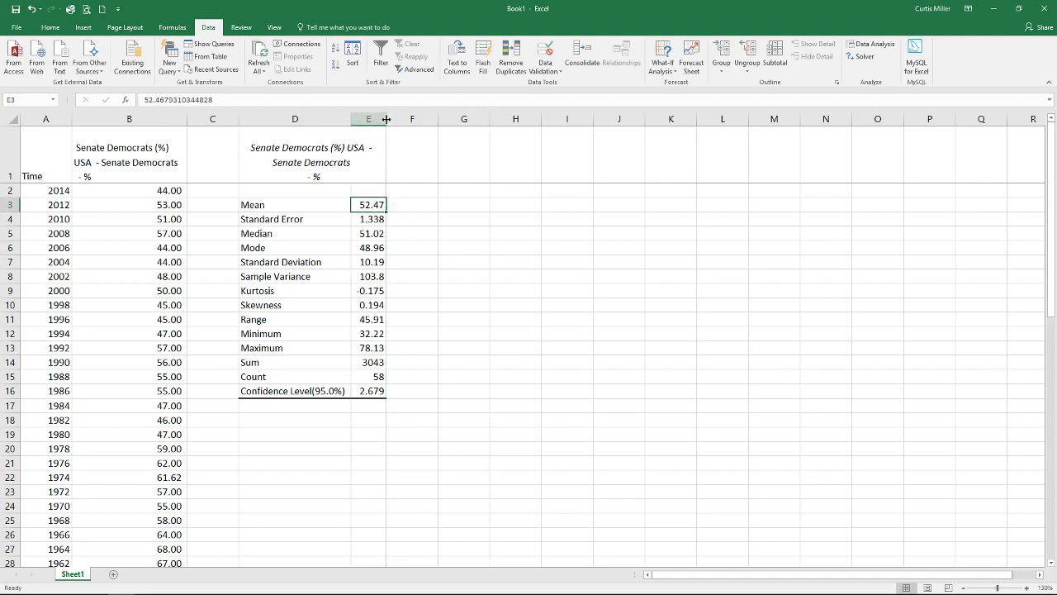
drag(385, 119, 404, 119)
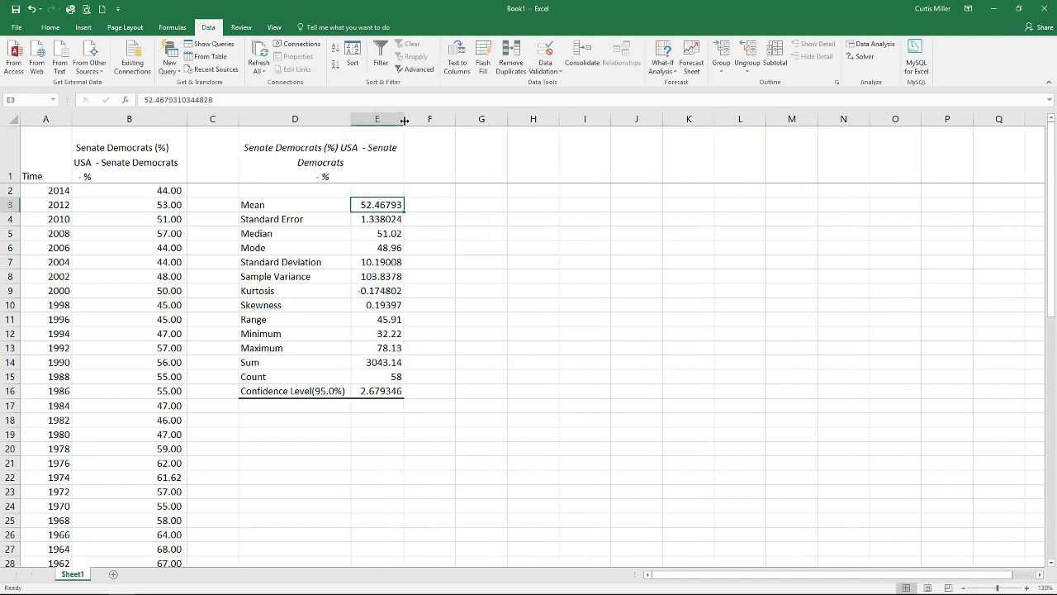
Examine the Standard Error and Count results and compare the table with the source data down to row 59.
click(396, 218)
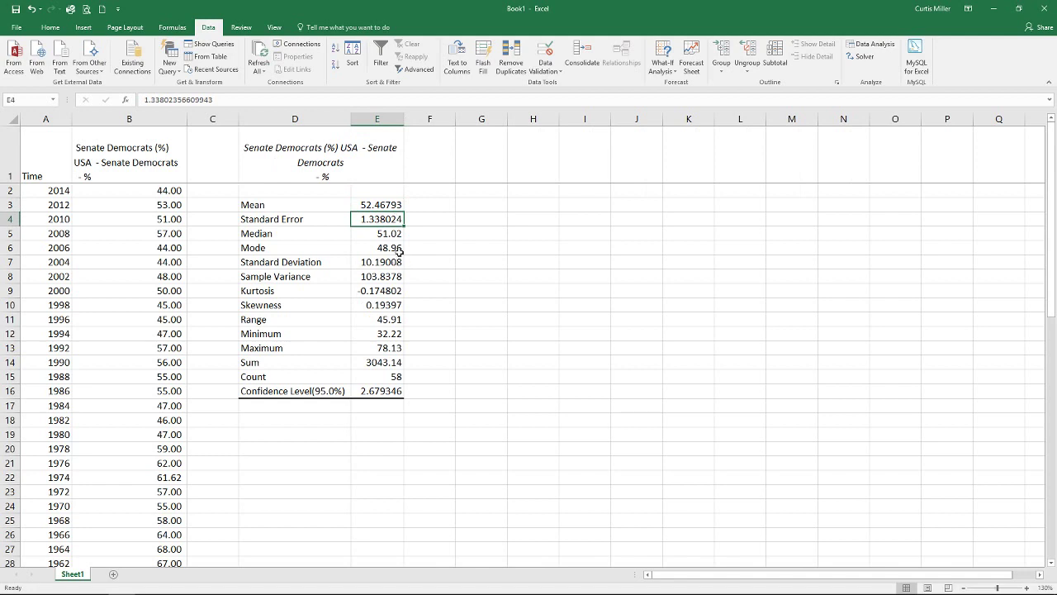
click(383, 376)
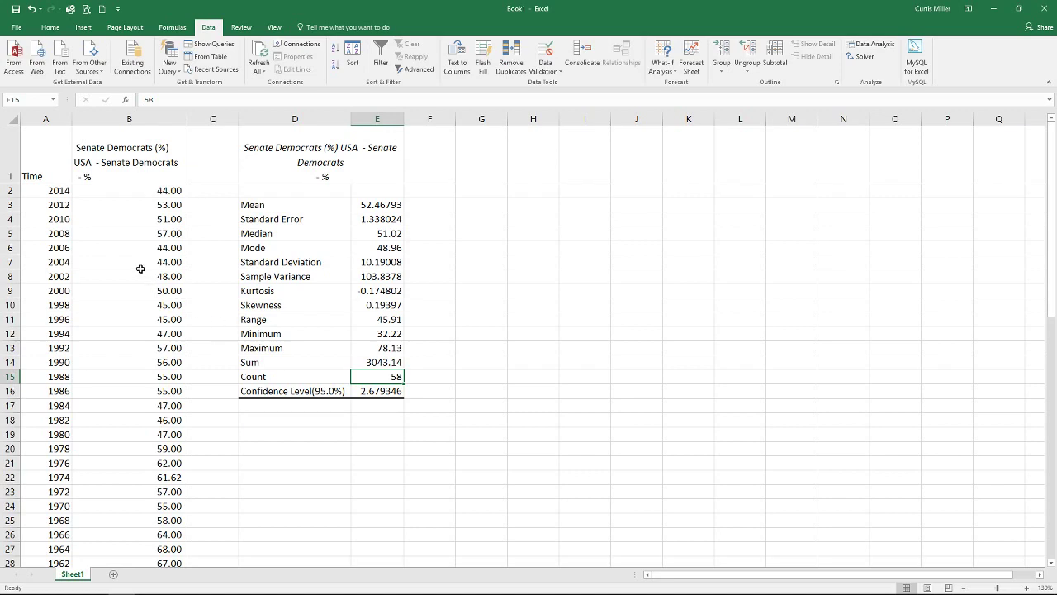
scroll(140, 269, down, 3)
scroll(140, 269, down, 10)
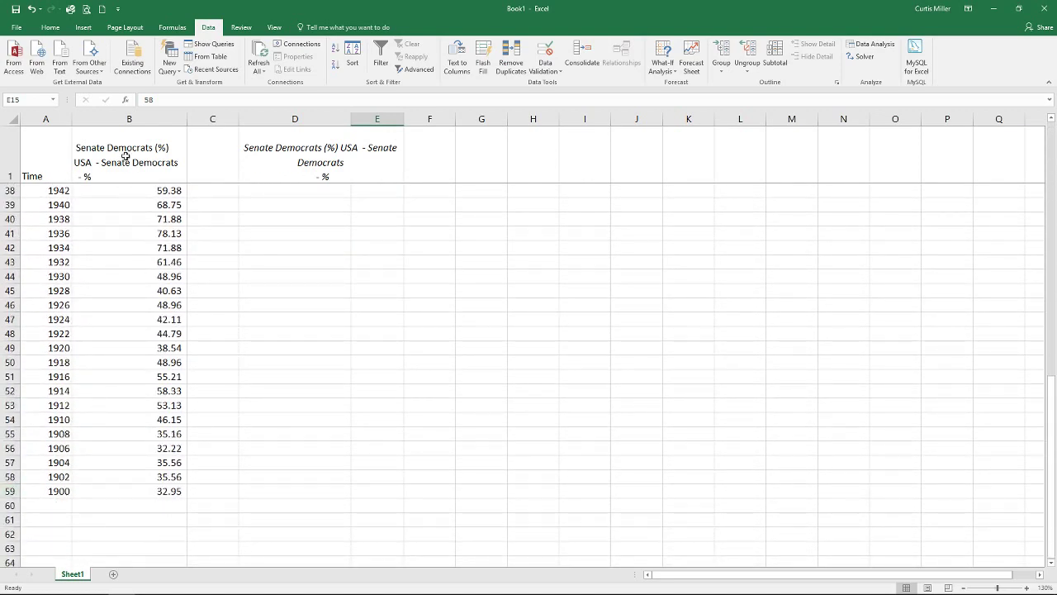
scroll(204, 272, up, 12)
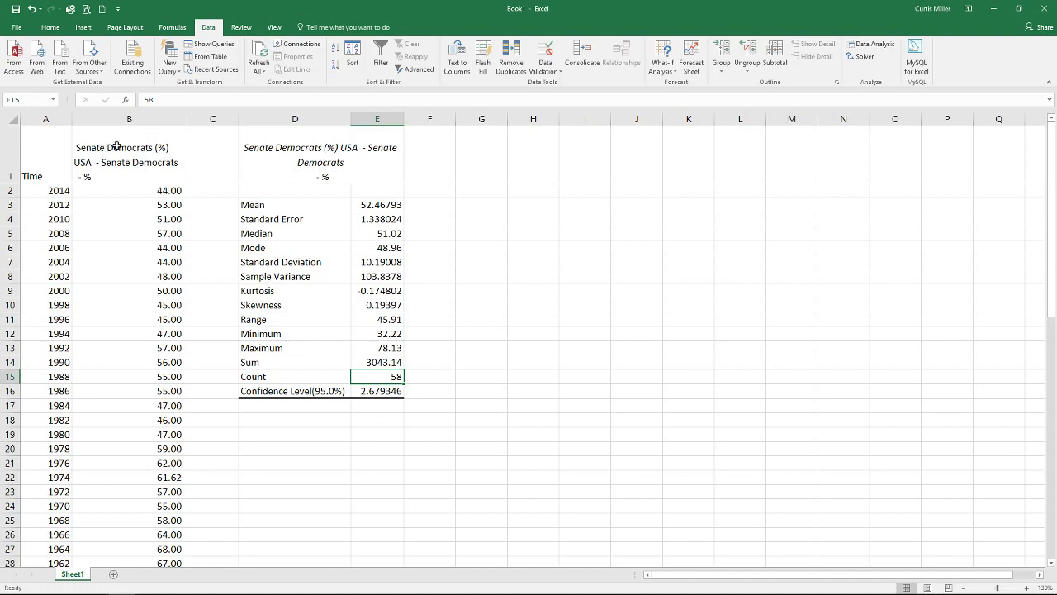
click(338, 147)
click(163, 189)
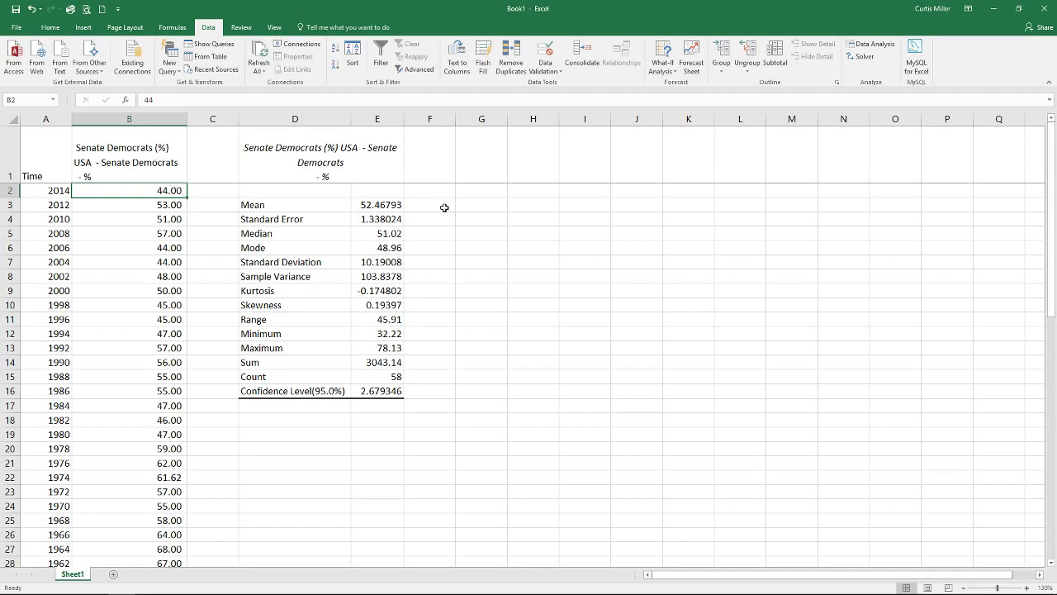
Reopen the Descriptive Statistics analysis and set its input range to $B$2:$B$59, moving the dialog clear of the summary table.
click(877, 44)
click(528, 185)
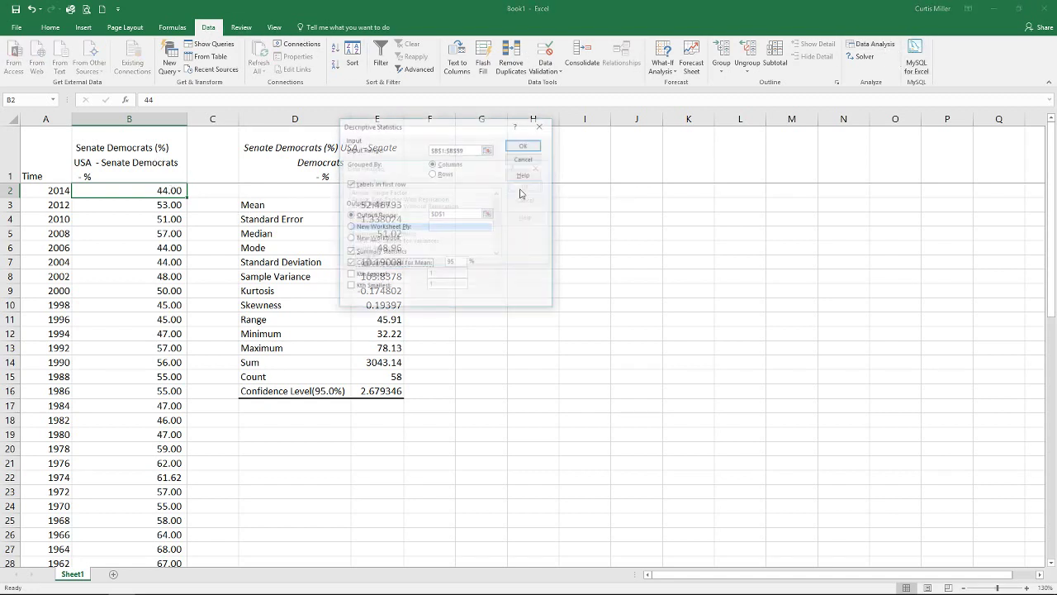
click(443, 149)
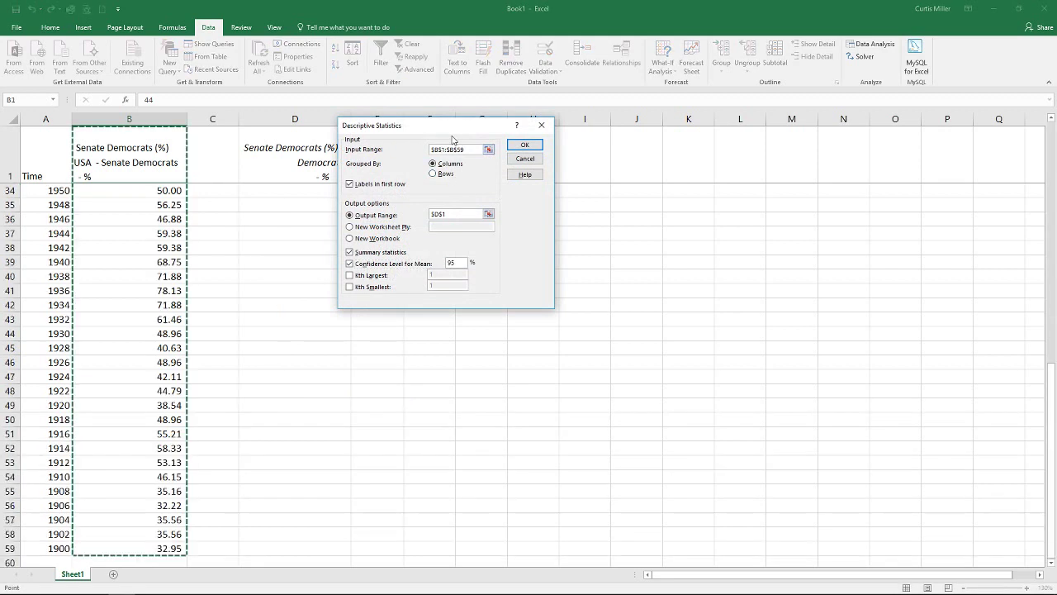
text(2)
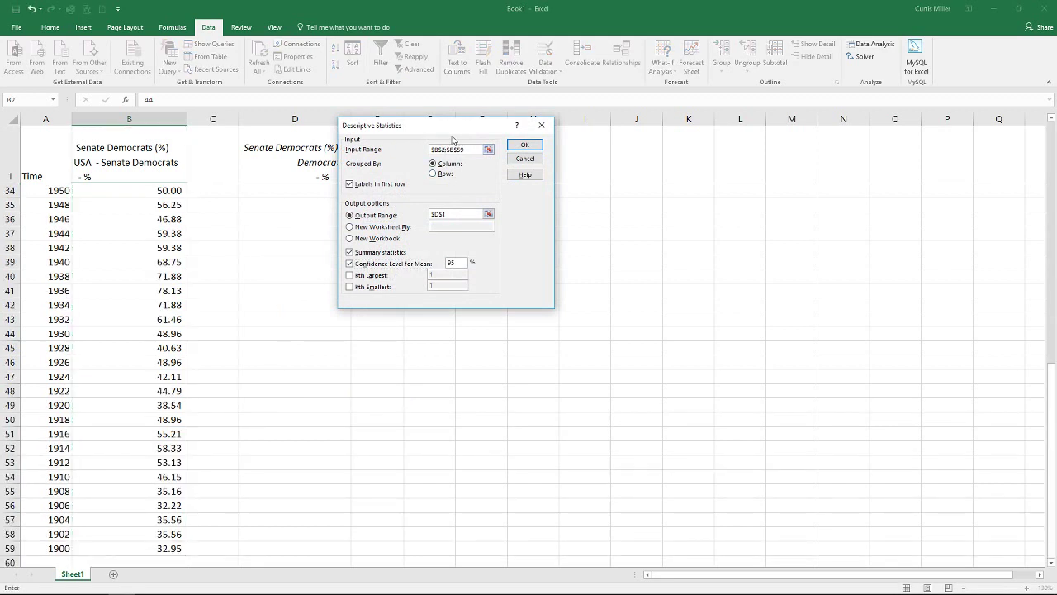
drag(480, 125, 708, 143)
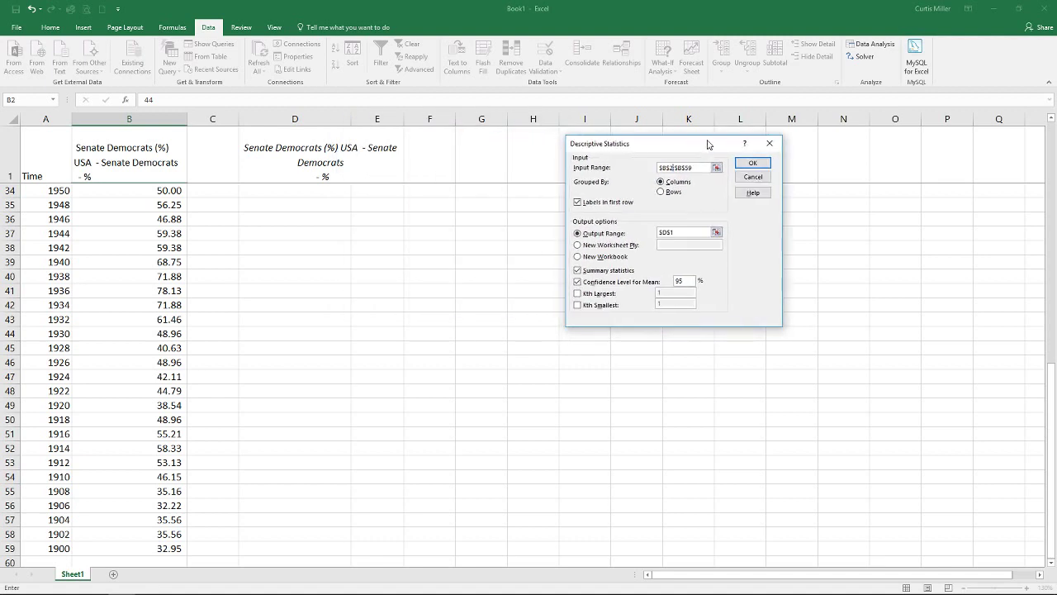
click(471, 153)
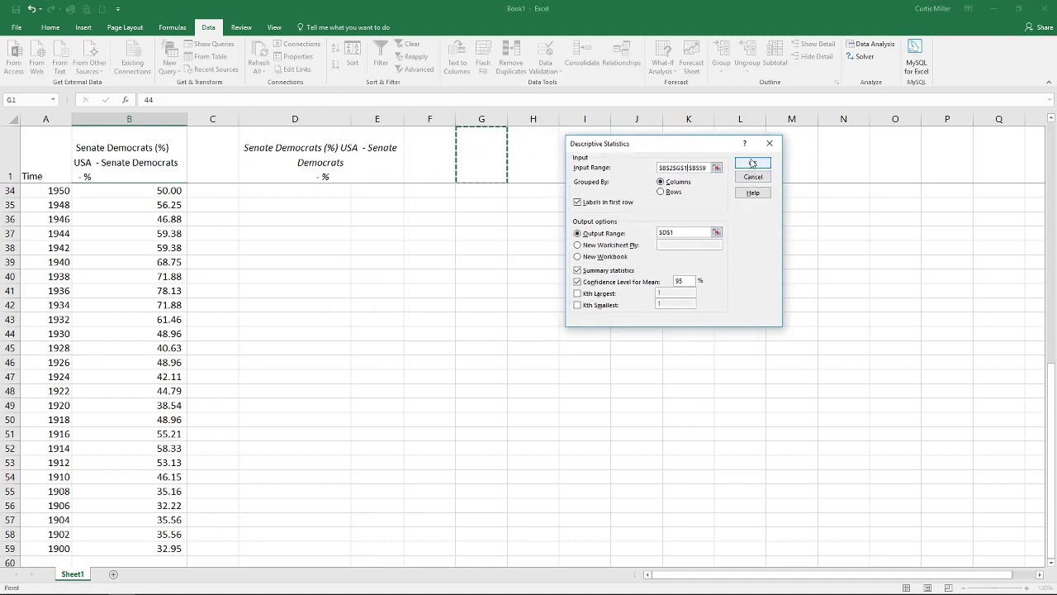
key(BackSpace)
key(BackSpace)
key(BackSpace)
key(BackSpace)
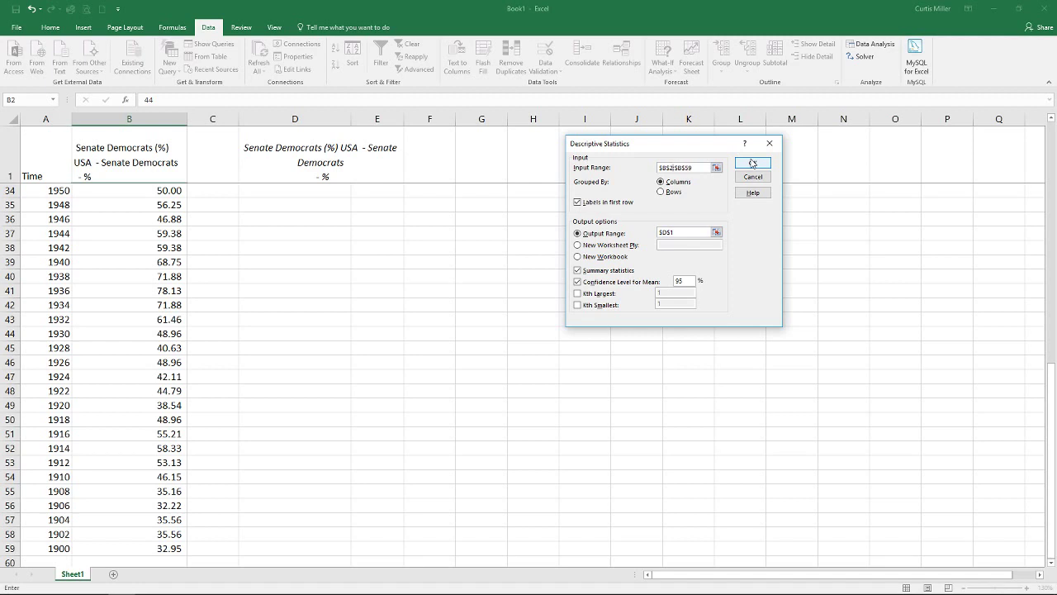
Generate the second summary table with its output range at $G$1 and widen column G to show the statistic labels.
click(663, 236)
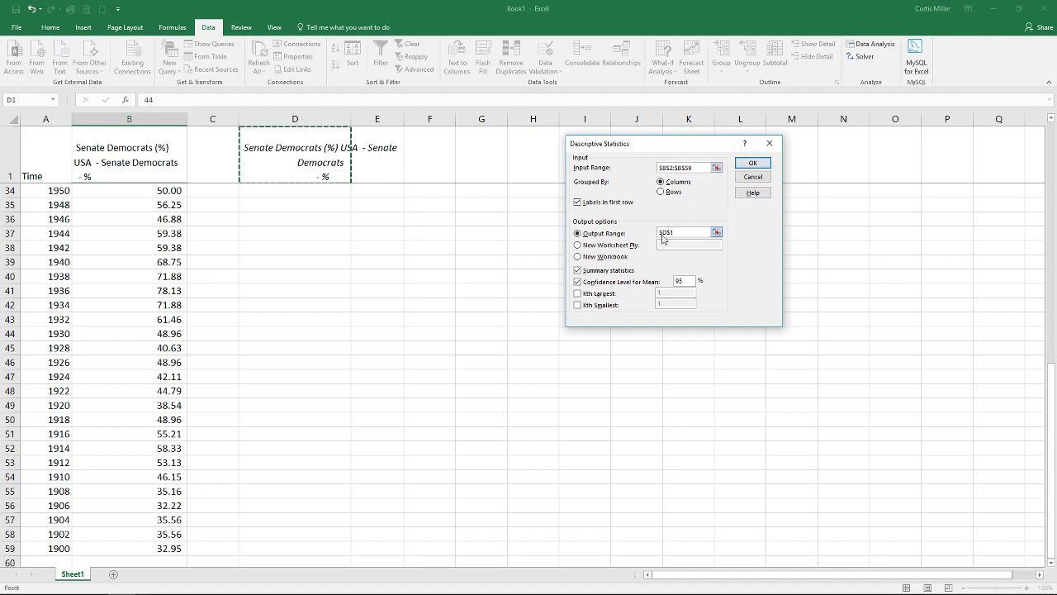
click(479, 153)
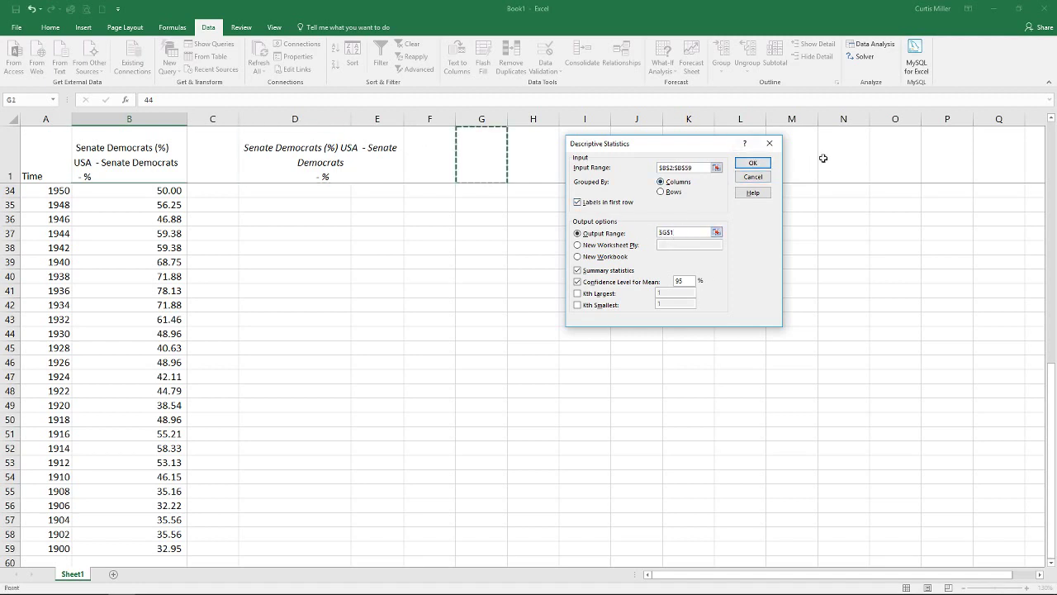
click(753, 164)
scroll(633, 241, up, 5)
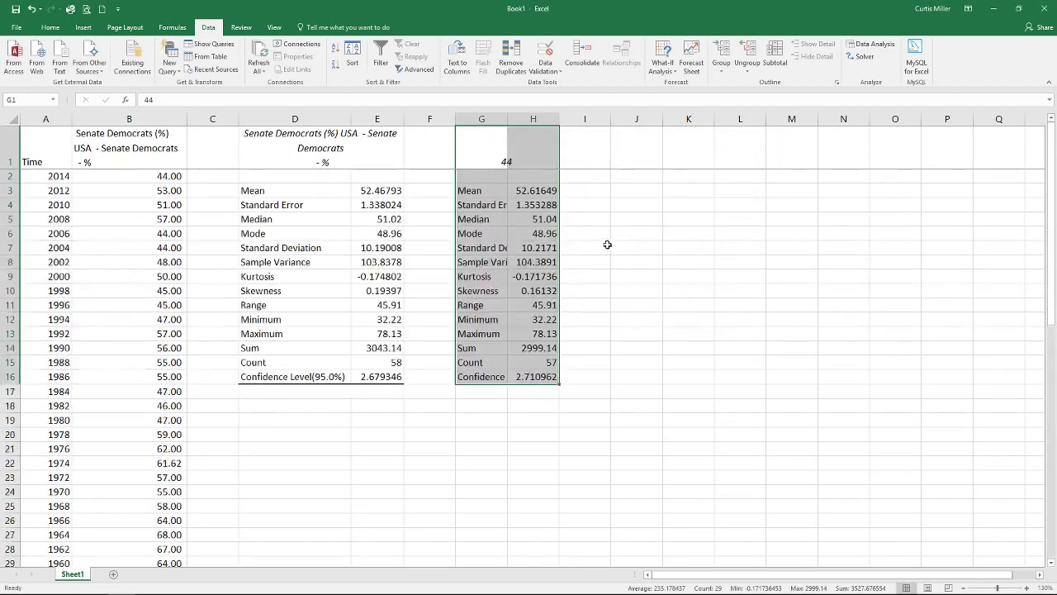
drag(507, 119, 558, 119)
Compare the second table's heading in G1 and Count in H15 with the first data value in B2 and the original table in D1:E16.
click(537, 157)
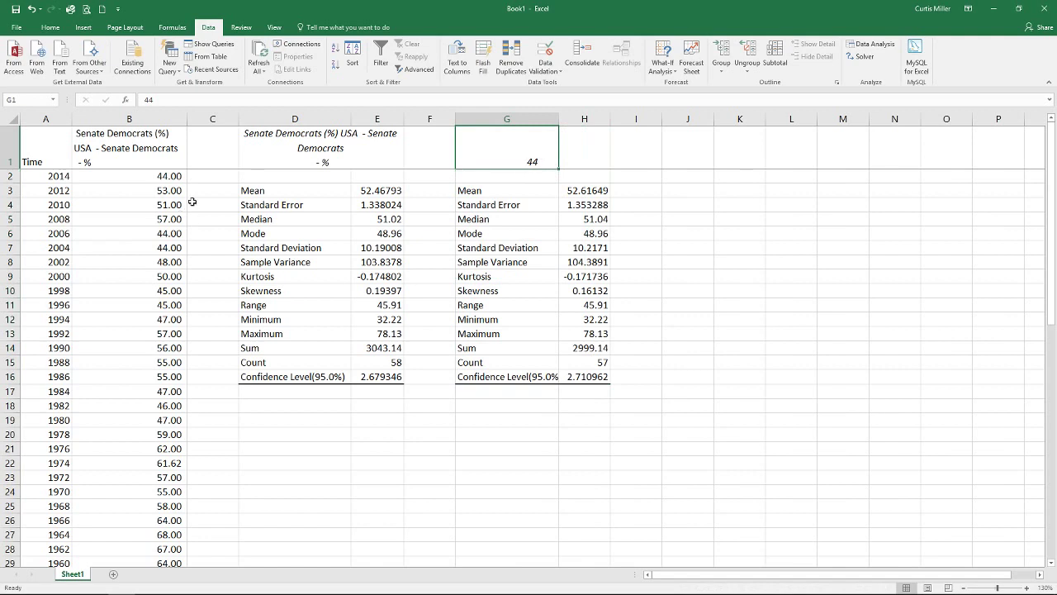
click(165, 176)
click(602, 365)
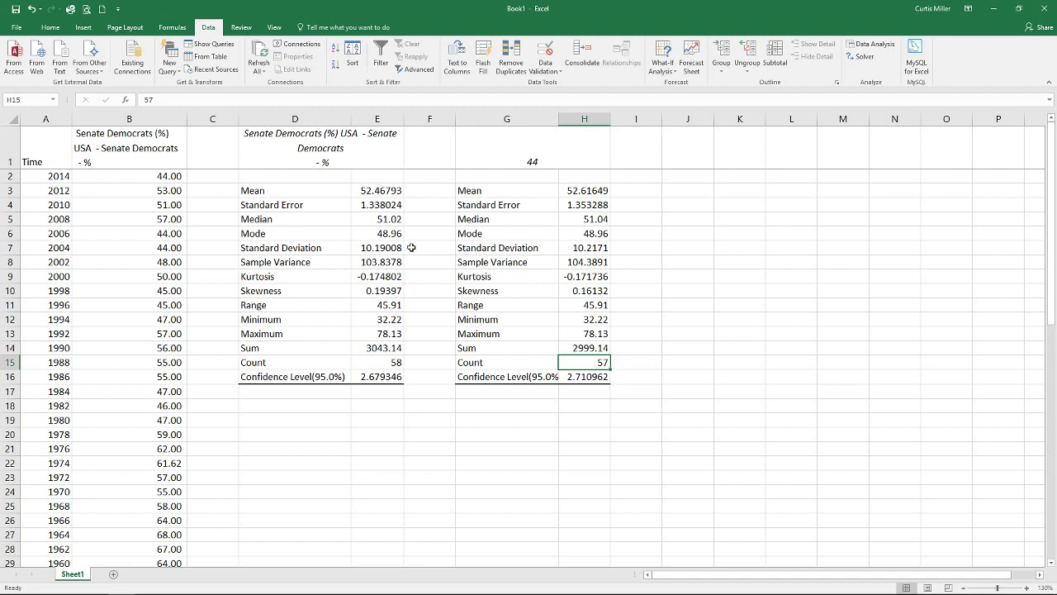
drag(321, 141, 377, 384)
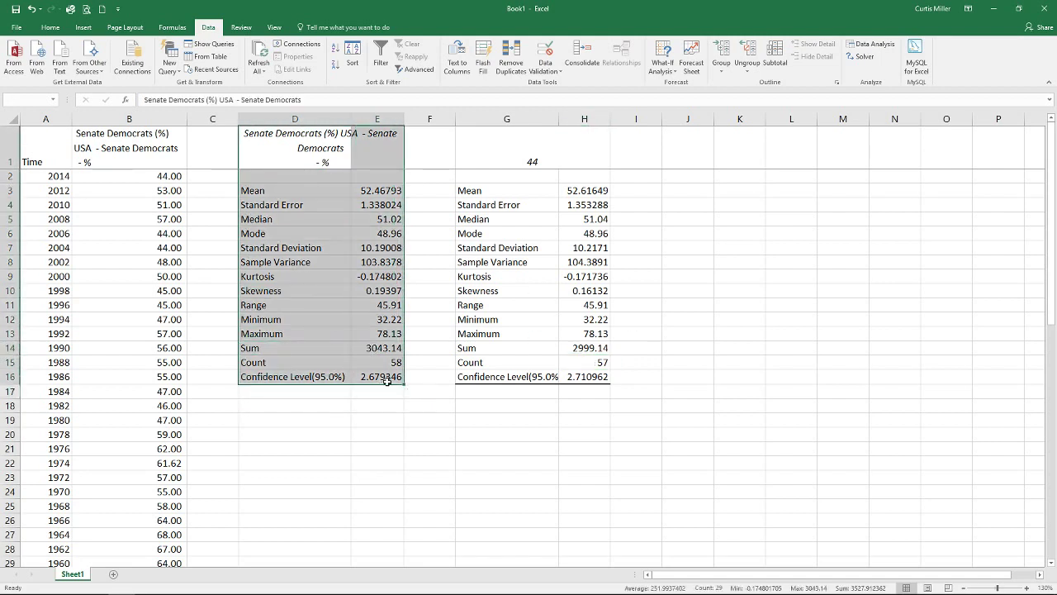